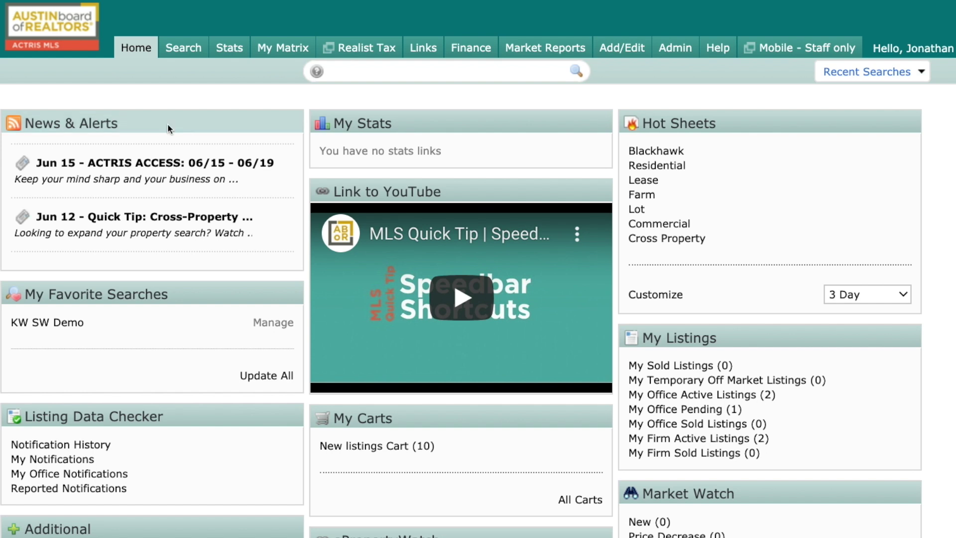
- Run a quick residential search for subdivision *blackhawk* and list its 44 results
left_click(185, 52)
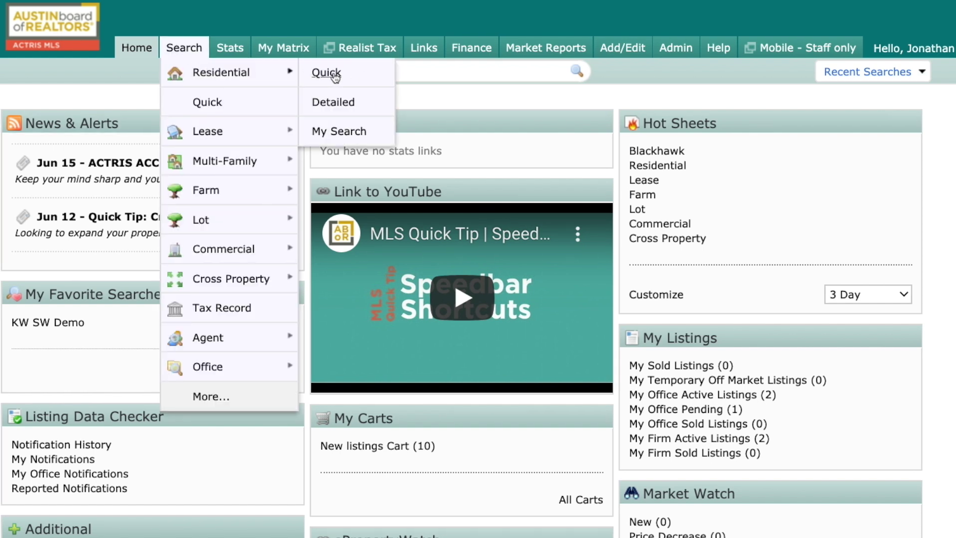
left_click(334, 74)
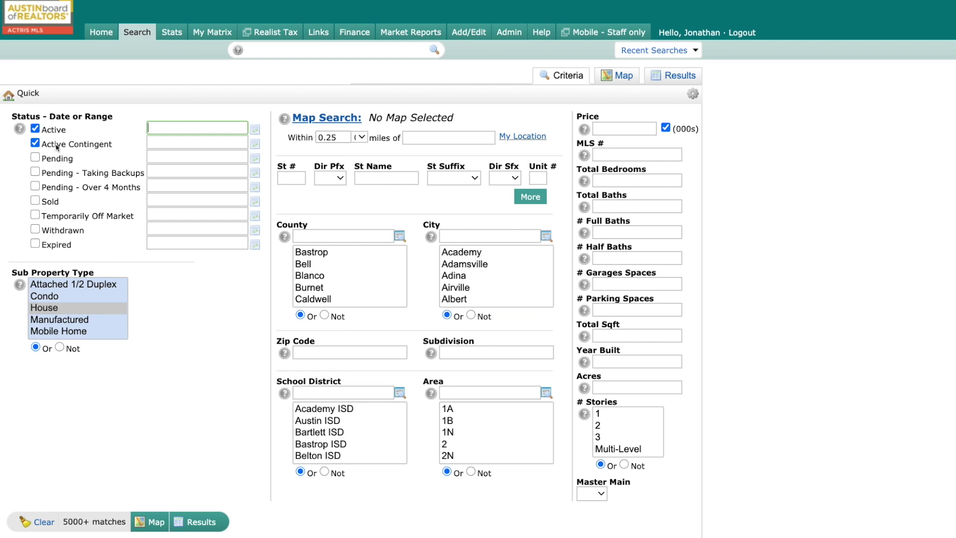
left_click(495, 352)
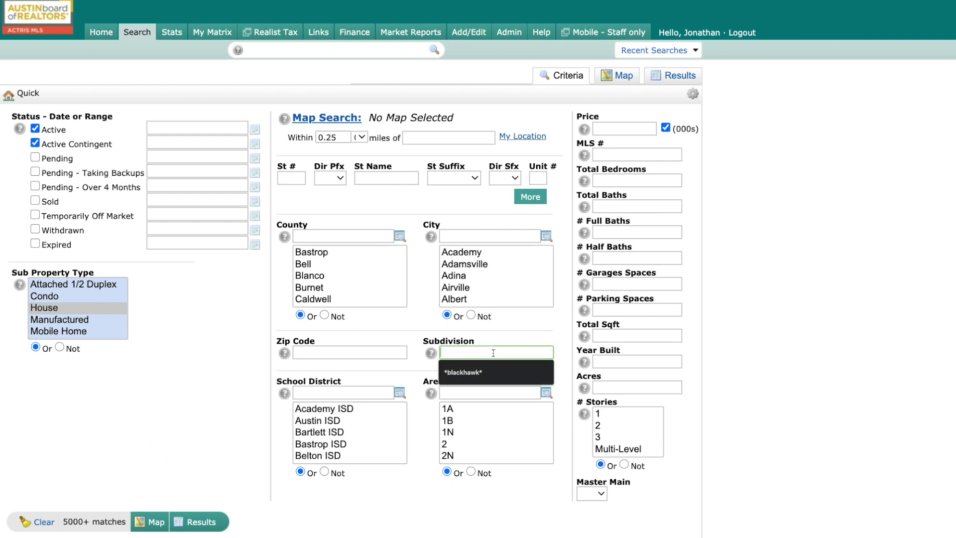
type("*blackhawk*")
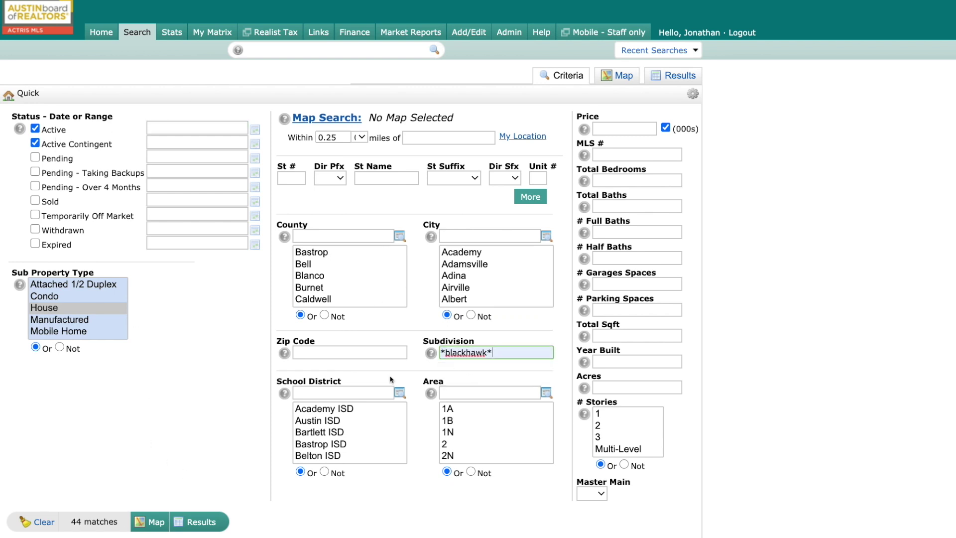
left_click(202, 522)
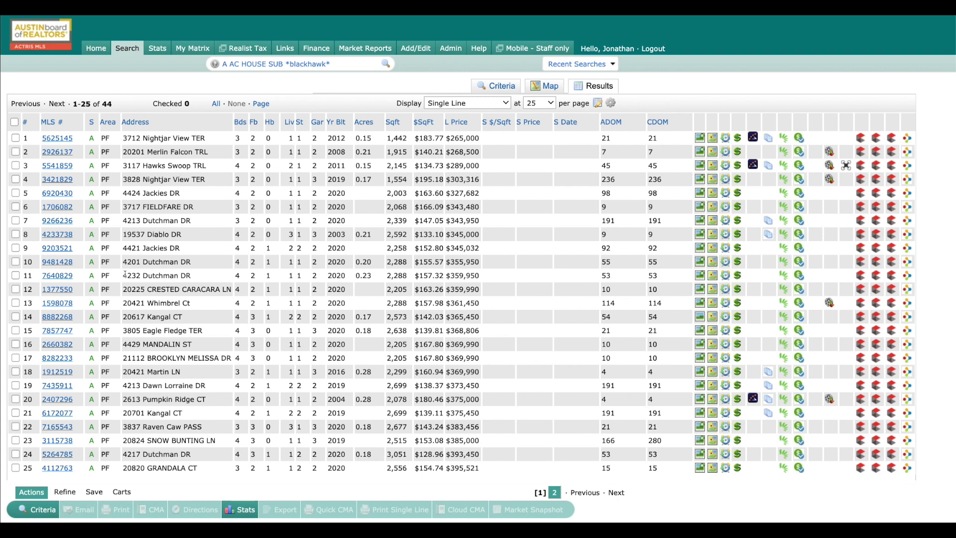
- Check result rows 1 through 5 so the checked count reads 5
left_click(15, 139)
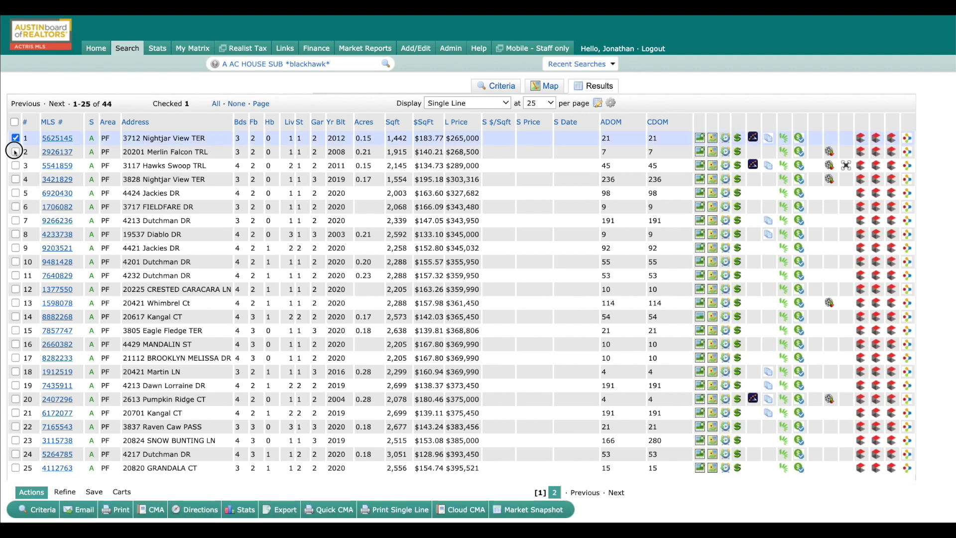
left_click(15, 165)
left_click(16, 193)
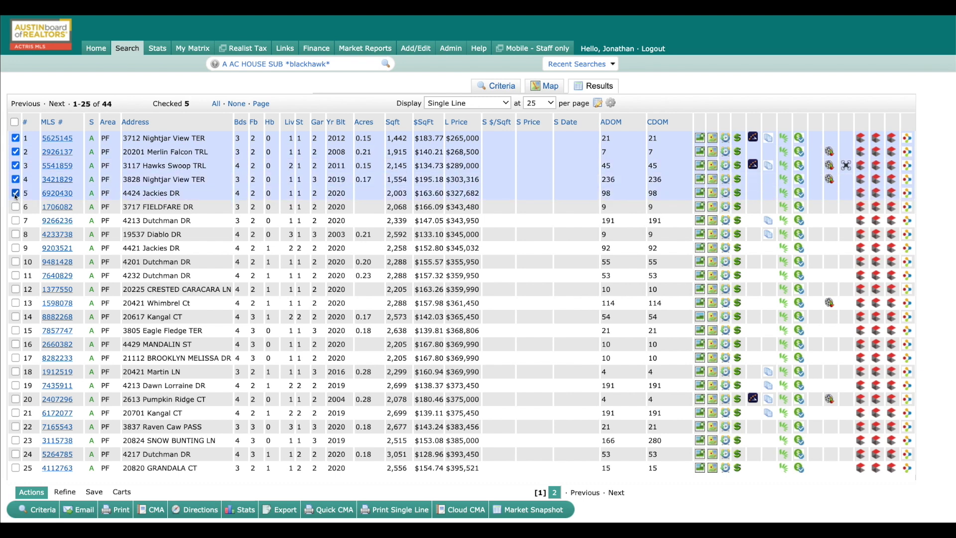
- Review the existing carts, begin a new cart and check its contacts, then cancel it
left_click(122, 491)
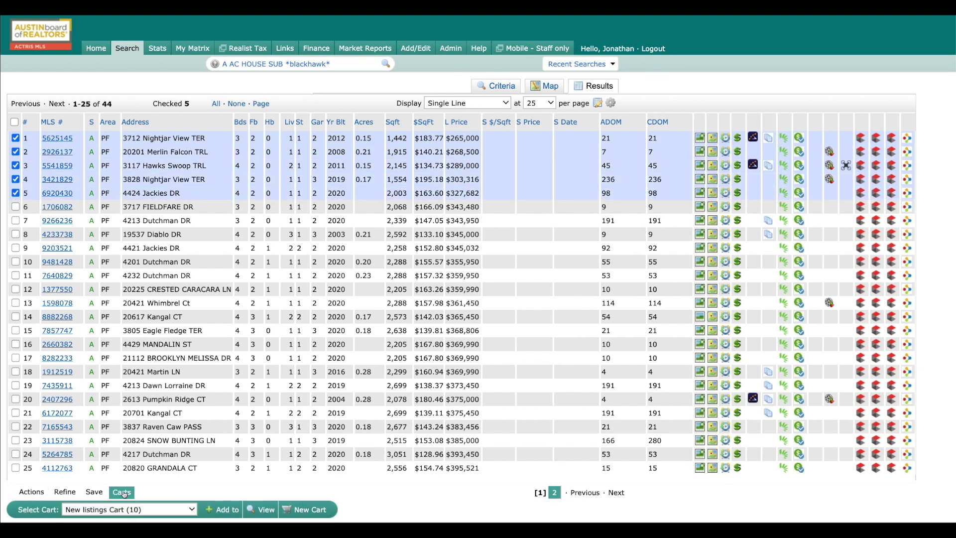
scroll(198, 508, "down", 1)
left_click(192, 475)
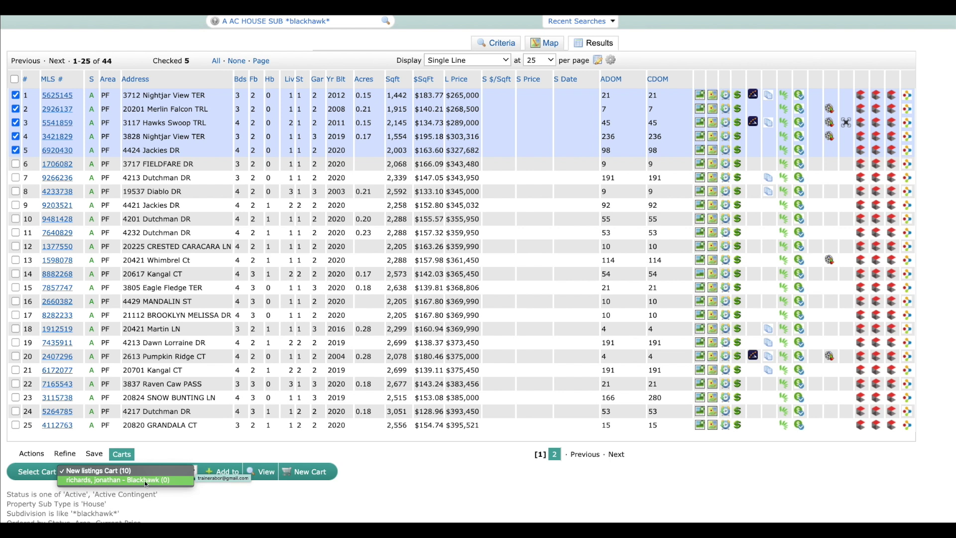
left_click(310, 476)
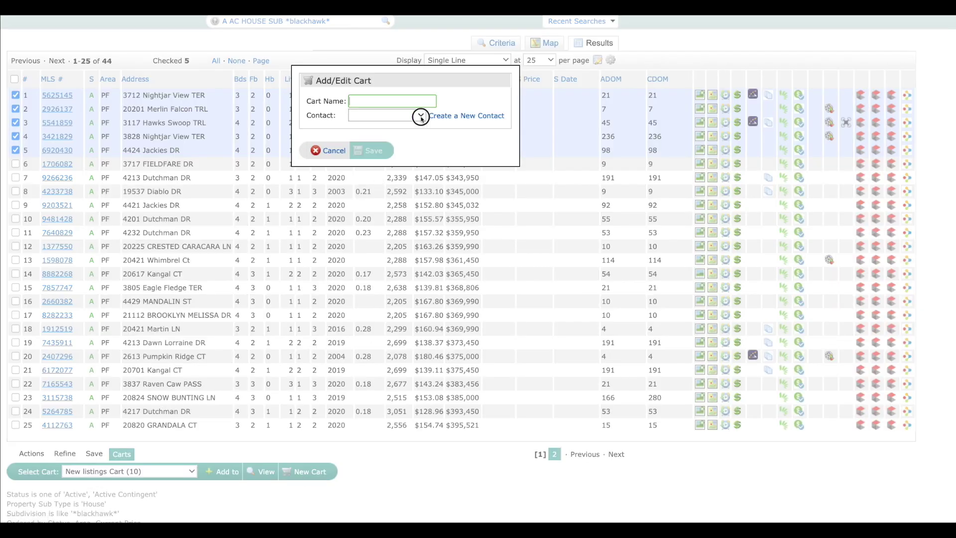
left_click(420, 117)
left_click(328, 151)
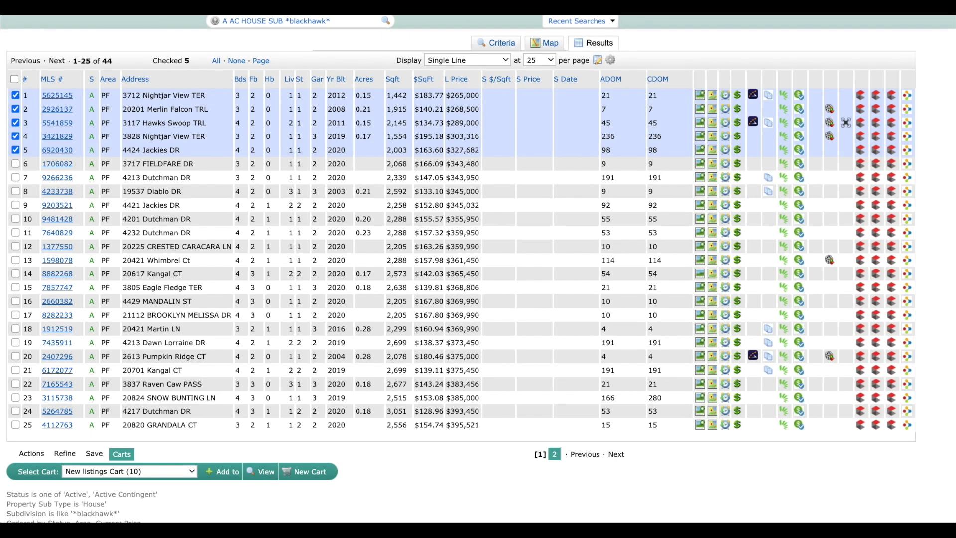
- Add the five checked listings to the existing Blackhawk cart
left_click(131, 471)
left_click(119, 480)
left_click(225, 471)
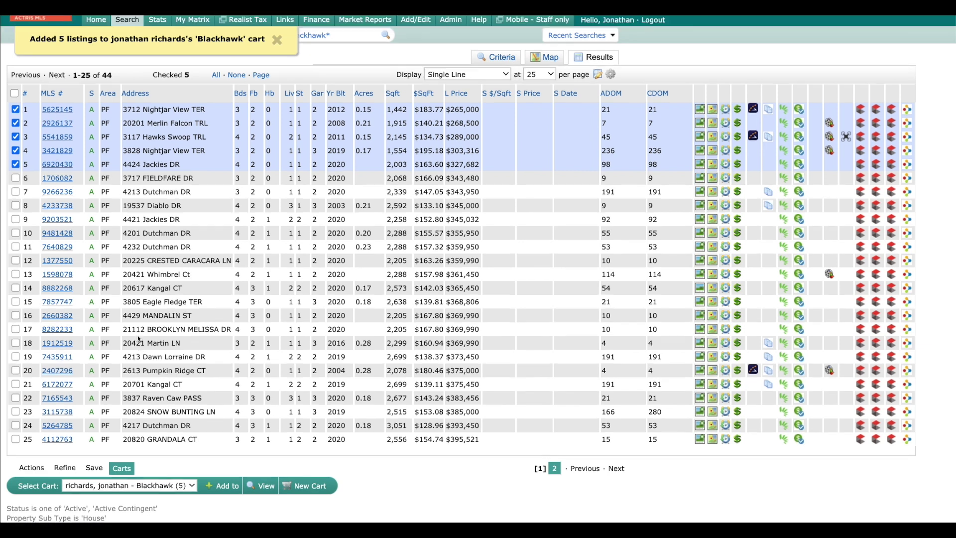
scroll(170, 348, "up", 2)
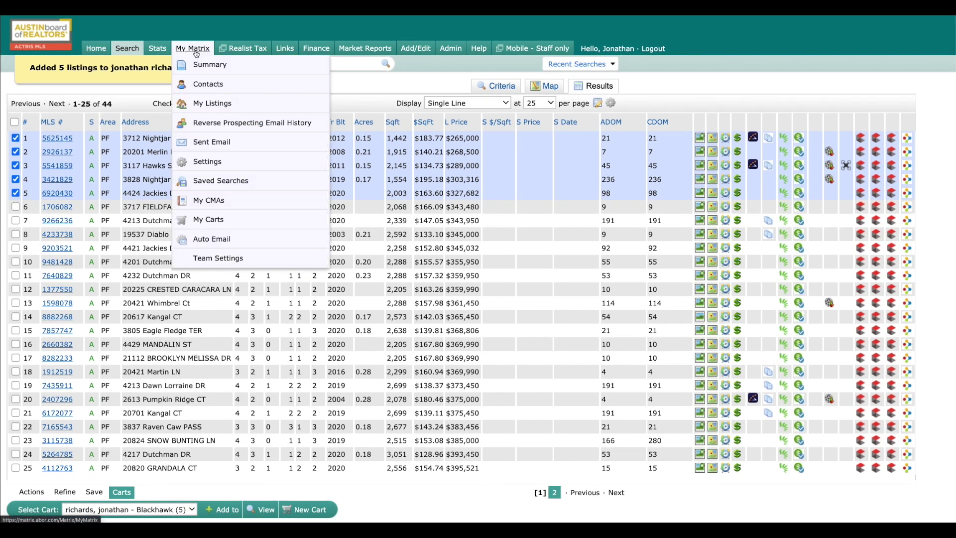
left_click(208, 84)
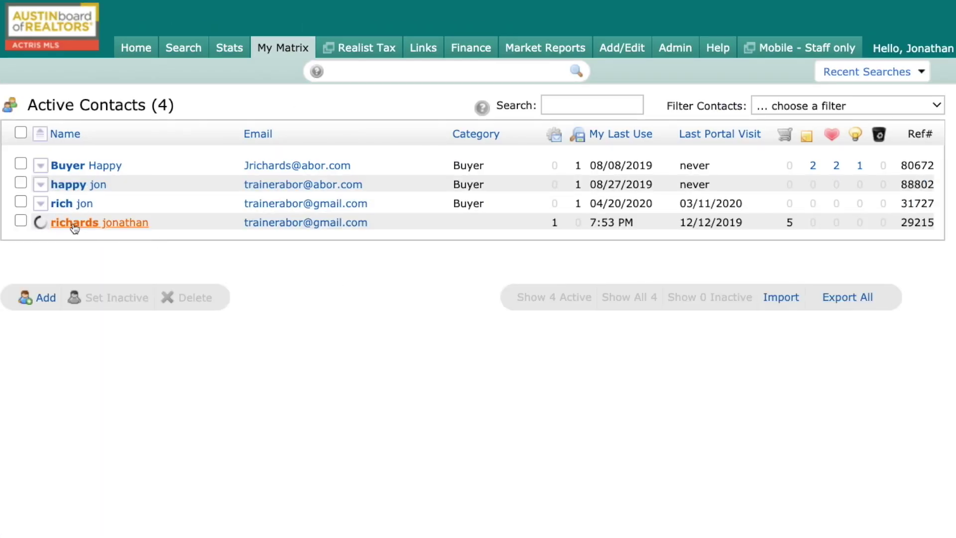
left_click(74, 224)
left_click(81, 273)
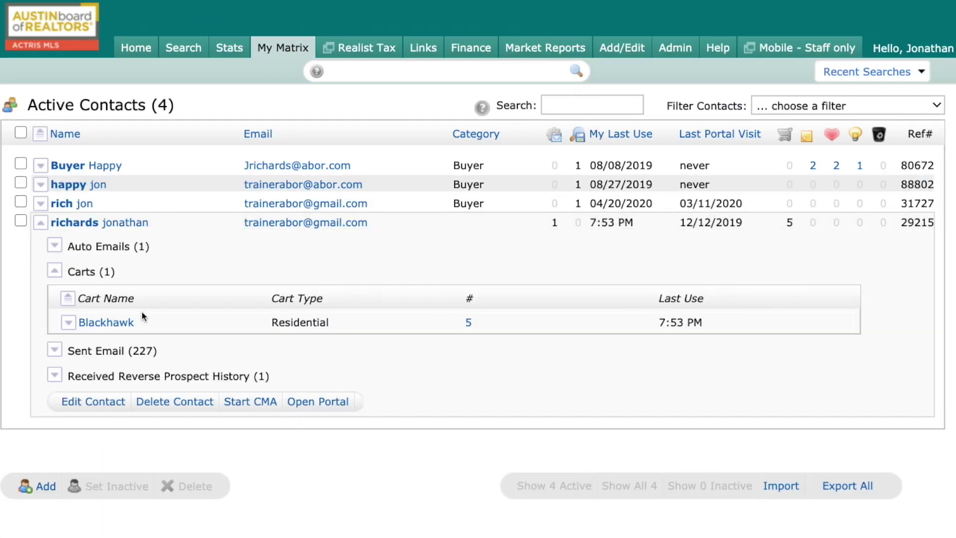
left_click(106, 323)
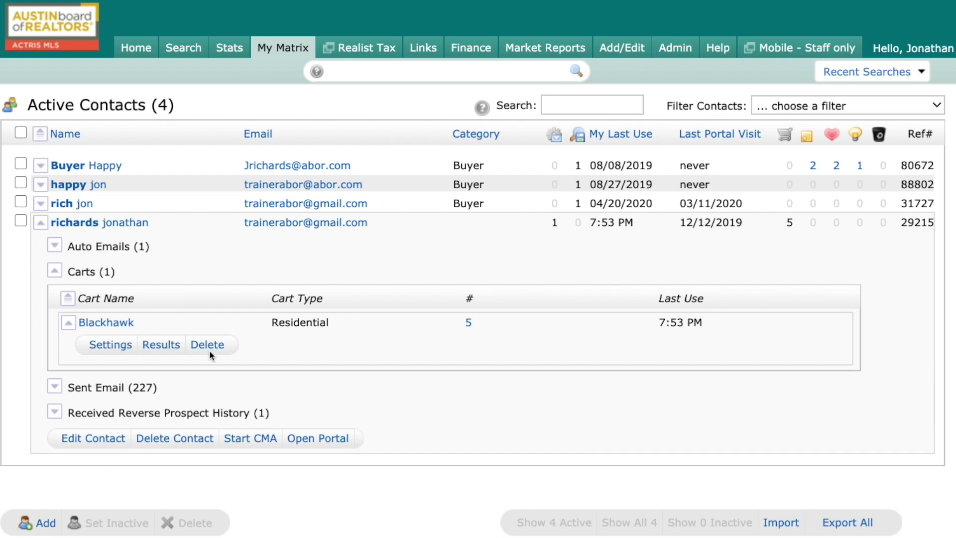
mouse_move(283, 48)
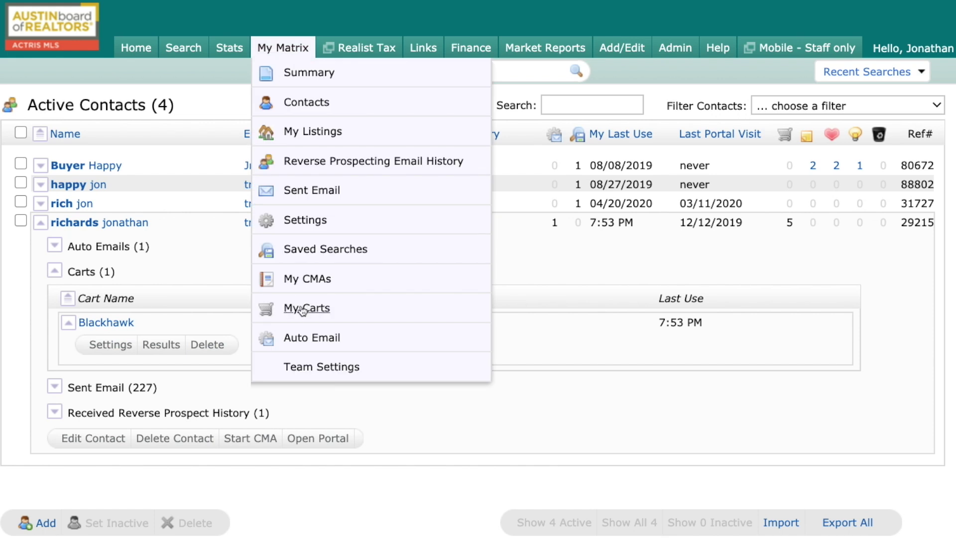
- Open My Carts to list the Blackhawk cart (5) and the New listings Cart (10)
left_click(304, 308)
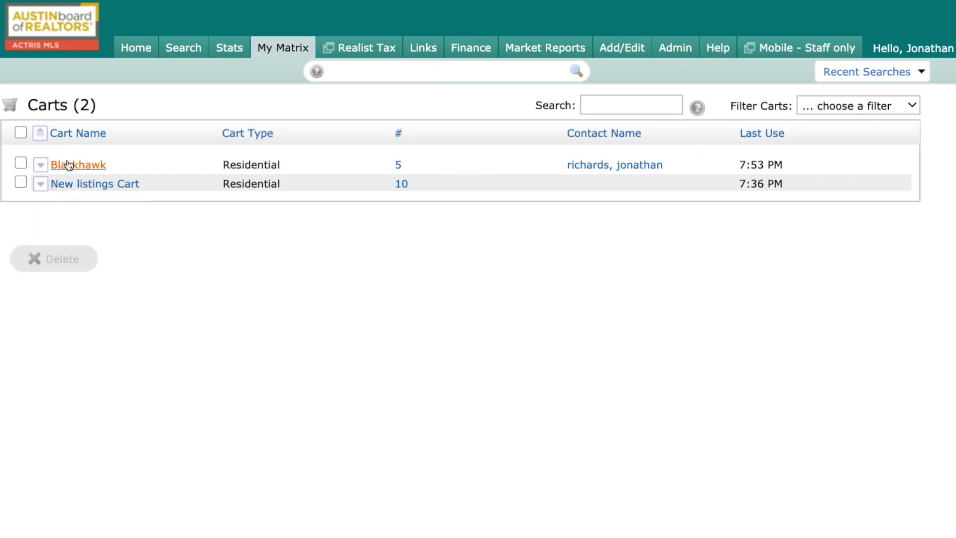